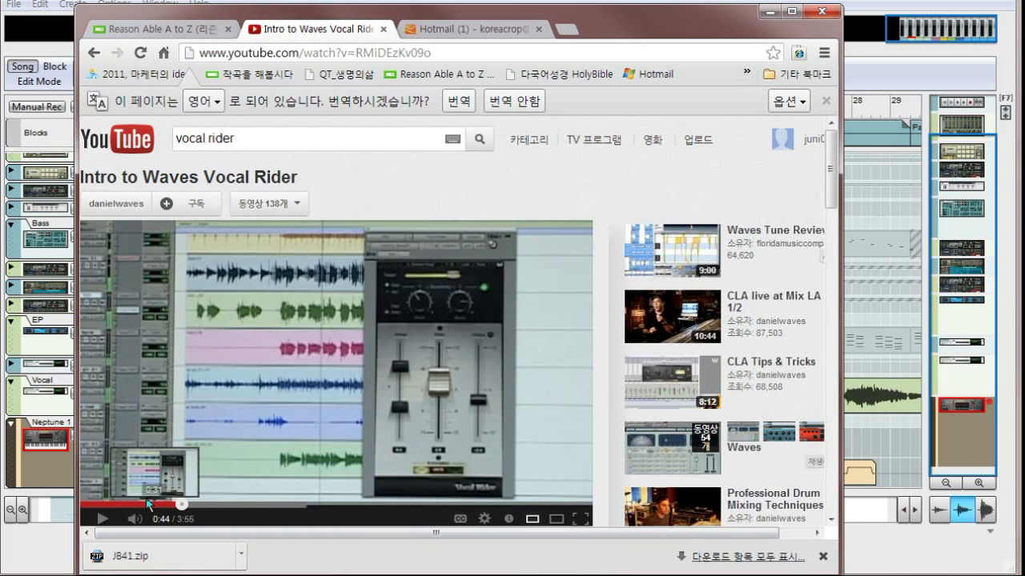
# Step: Play the Waves Vocal Rider intro video from about 0:29 to watch the fader riding the vocal level, then pause it
pyautogui.click(149, 504)
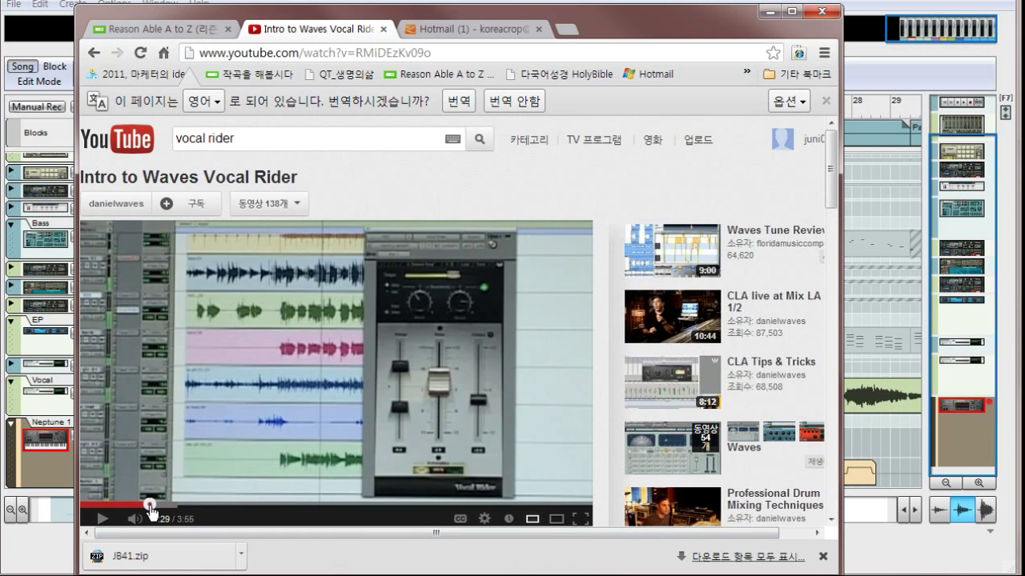
pyautogui.click(104, 521)
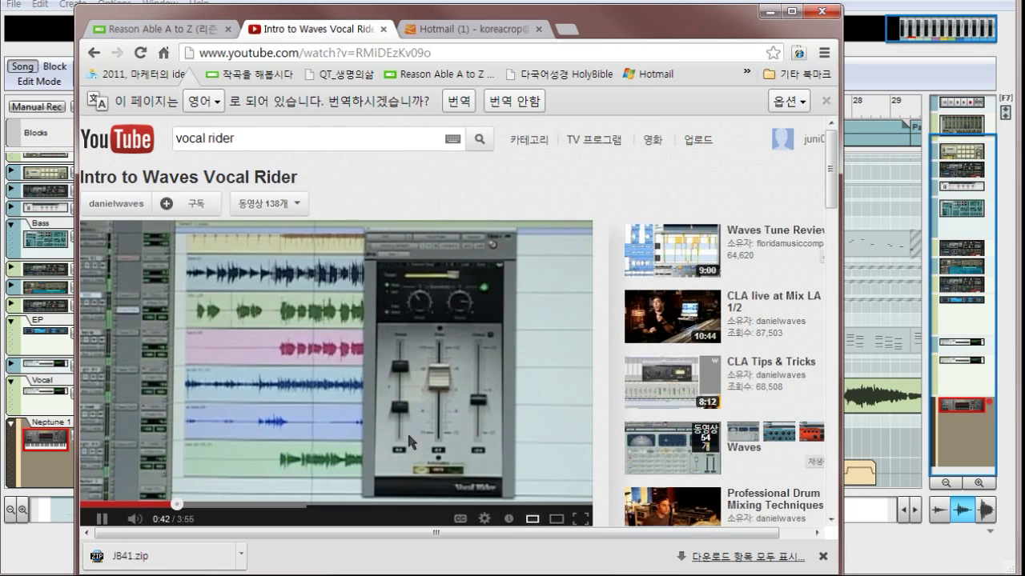
pyautogui.click(105, 522)
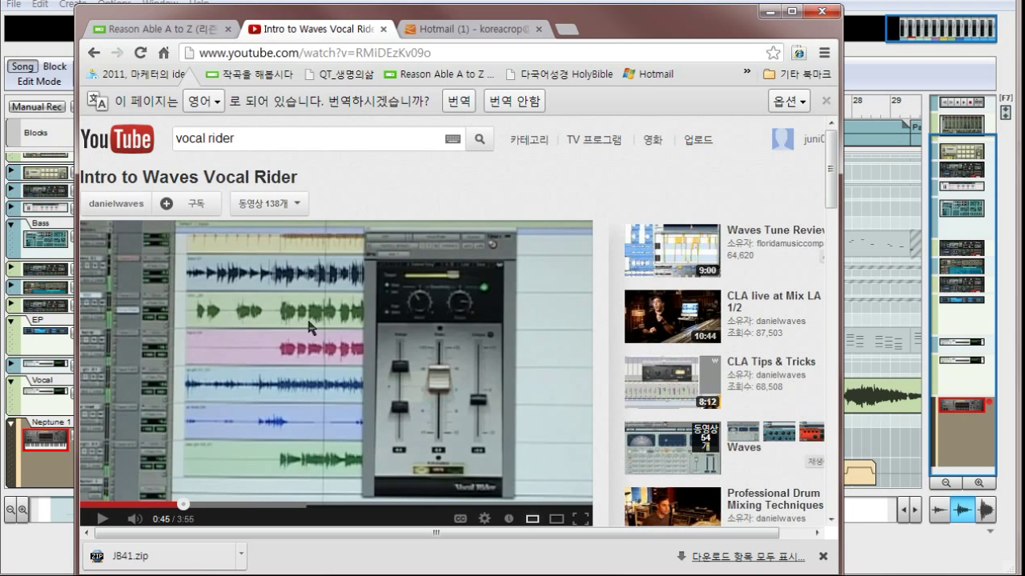
# Step: Switch to Reason, bring up the Vocal track's insert effects in the rack, and solo the Vocal track during playback
pyautogui.click(32, 53)
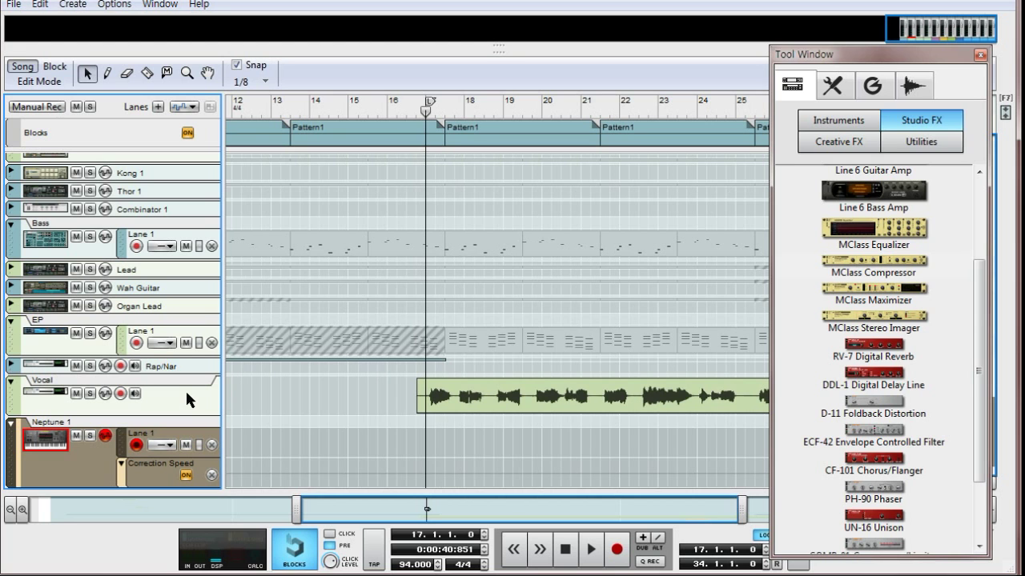
pyautogui.press('F6')
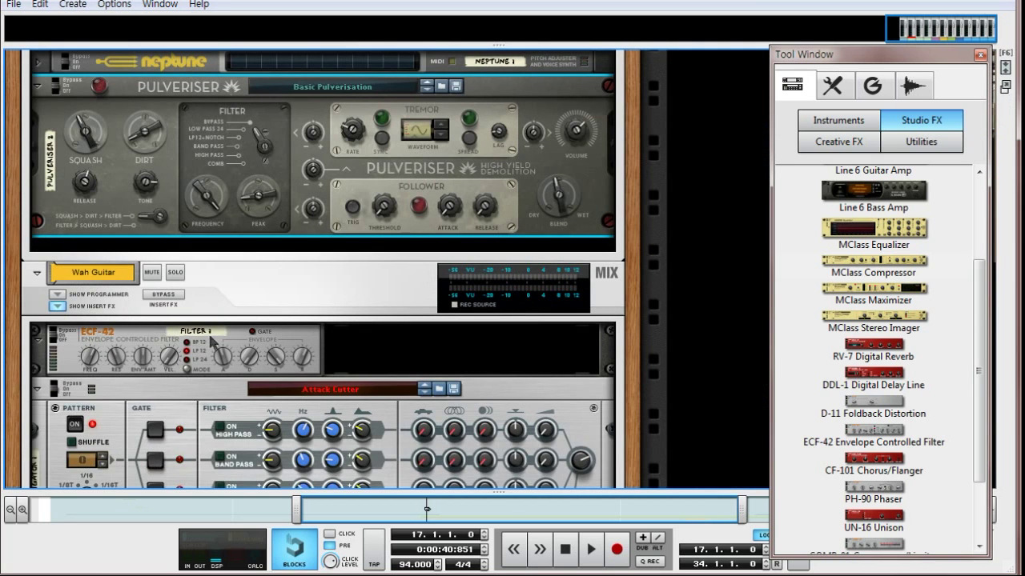
pyautogui.scroll(5, 206, 304)
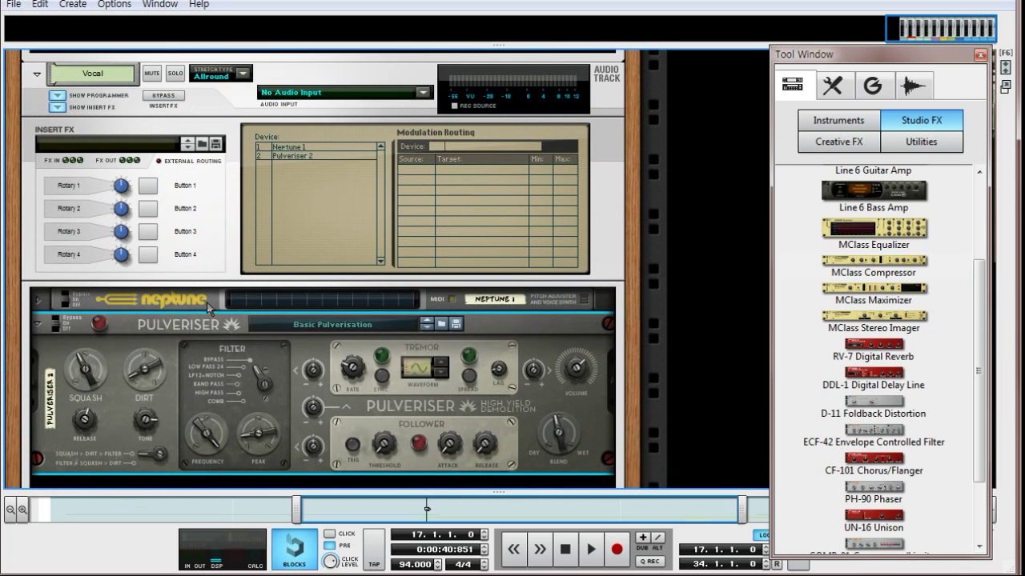
pyautogui.press('space')
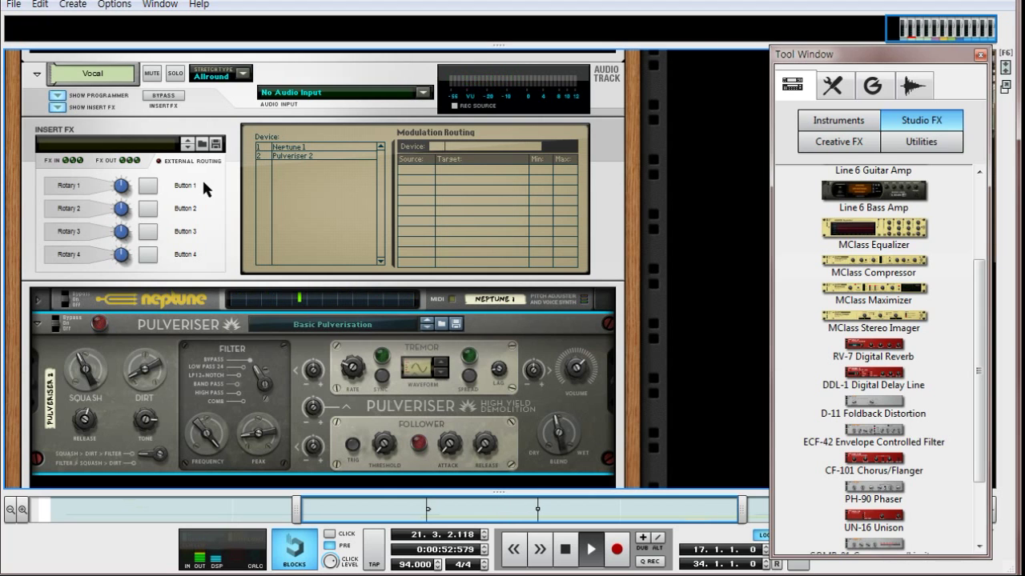
pyautogui.click(170, 73)
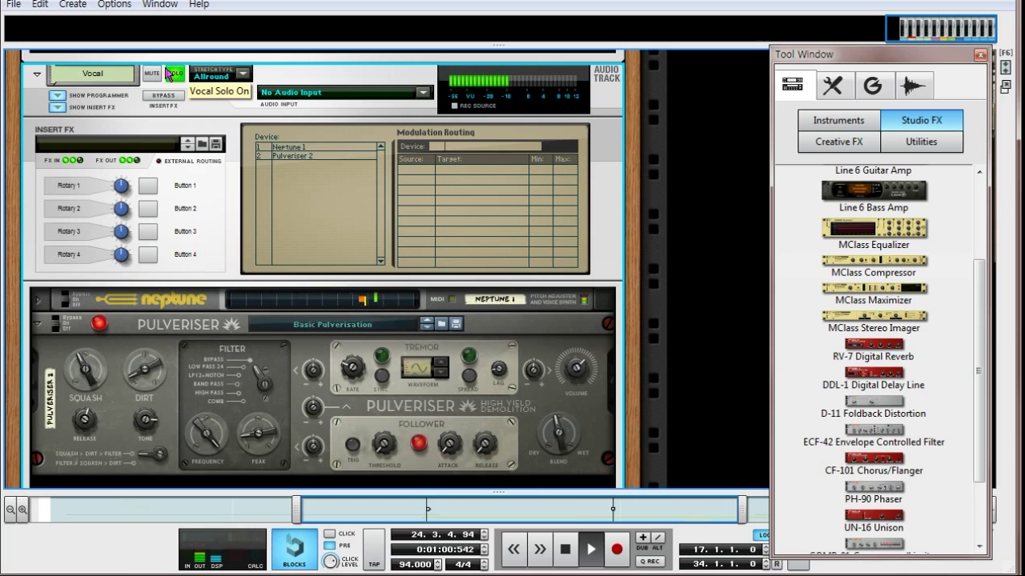
pyautogui.press('space')
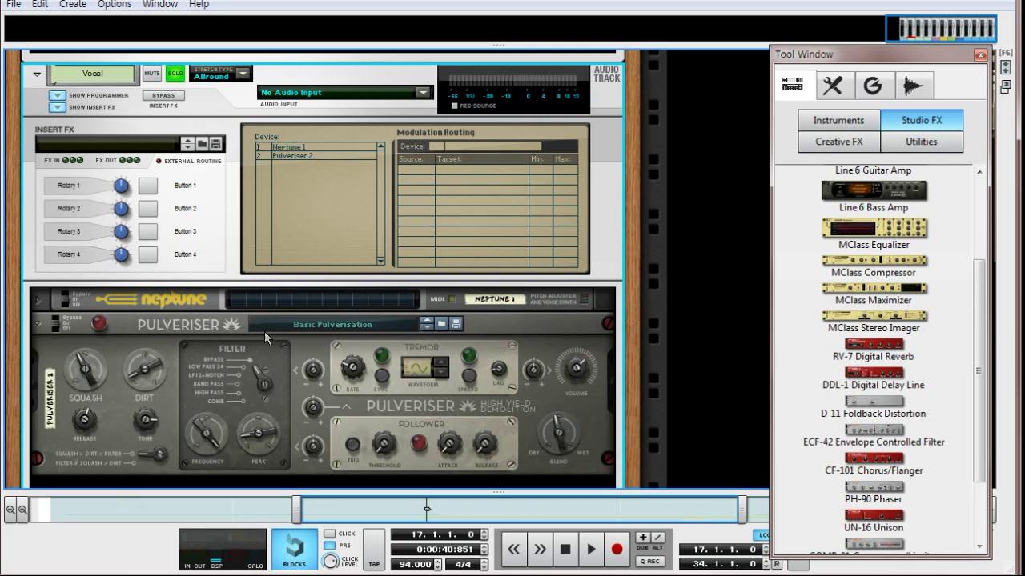
# Step: Add a Mixer 14:2 from the utility devices below the Pulveriser in the Vocal track's insert chain
pyautogui.scroll(-4, 264, 325)
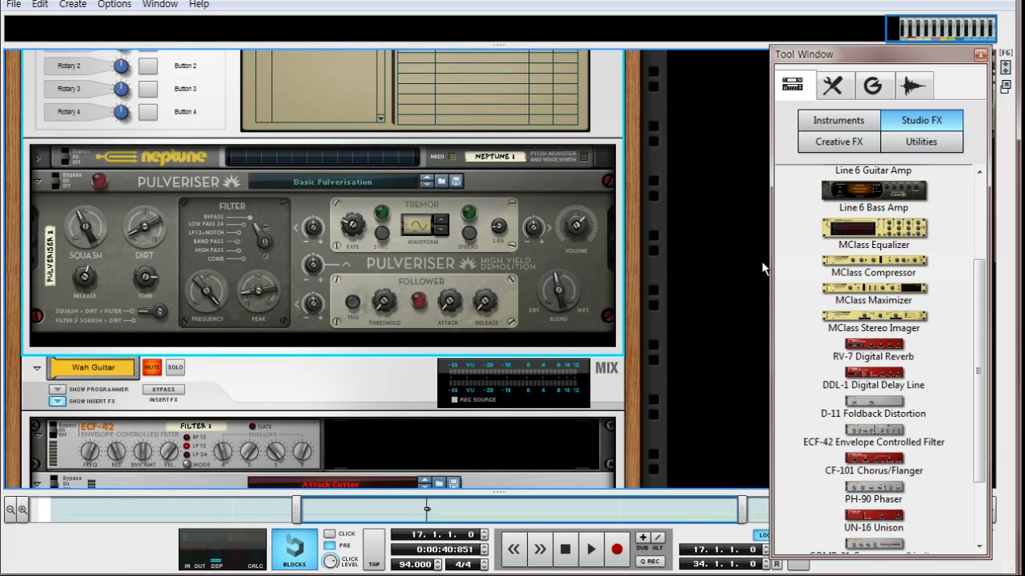
pyautogui.click(919, 142)
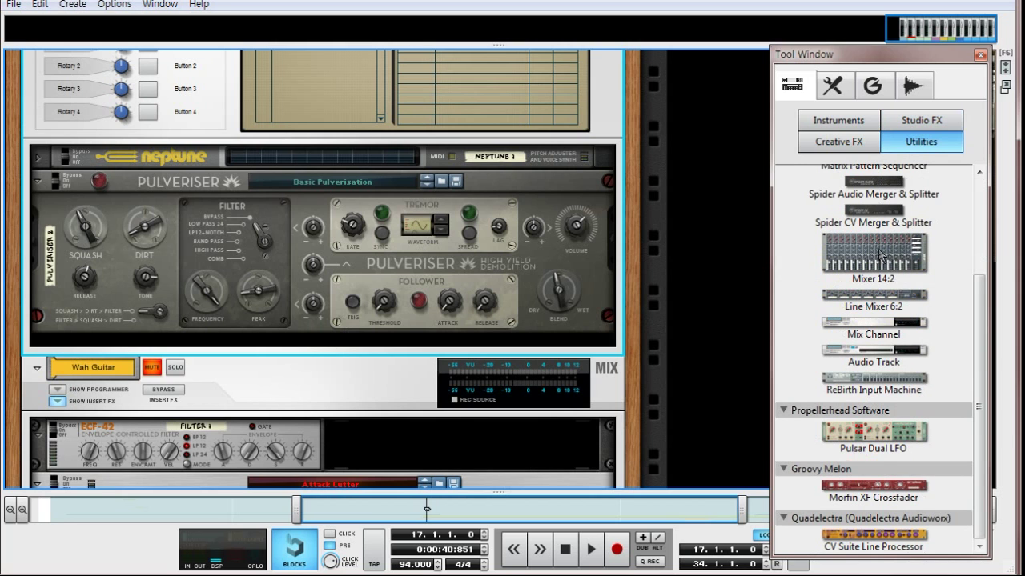
pyautogui.scroll(4, 884, 332)
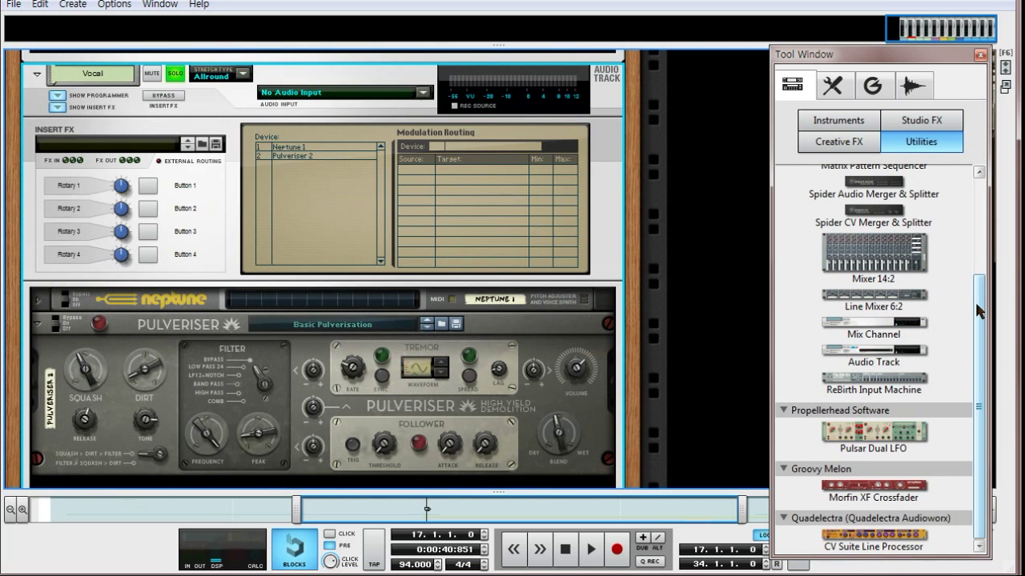
pyautogui.scroll(2, 973, 330)
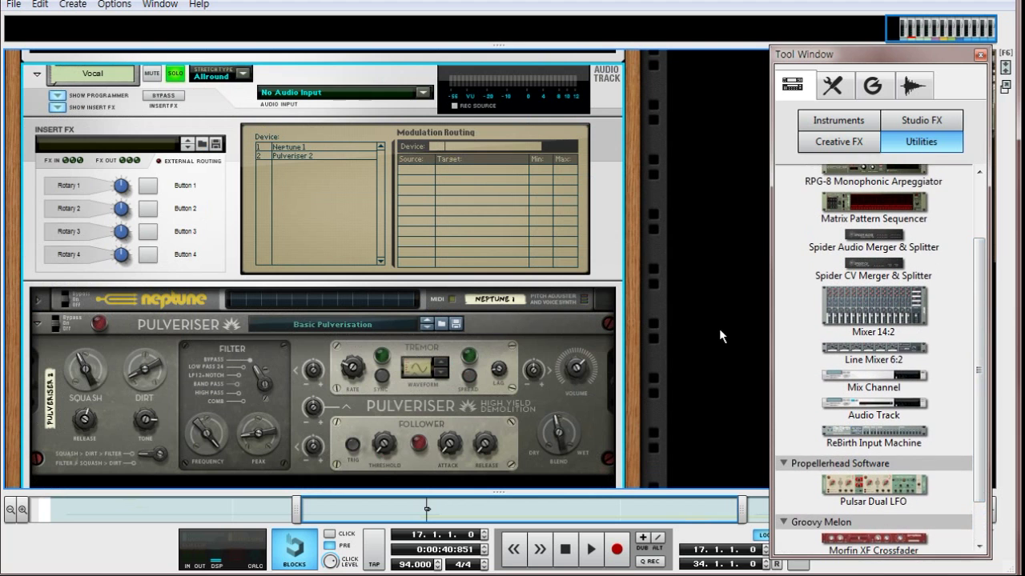
pyautogui.scroll(-2, 509, 384)
pyautogui.scroll(-3, 509, 383)
pyautogui.moveTo(871, 317); pyautogui.dragTo(284, 391)
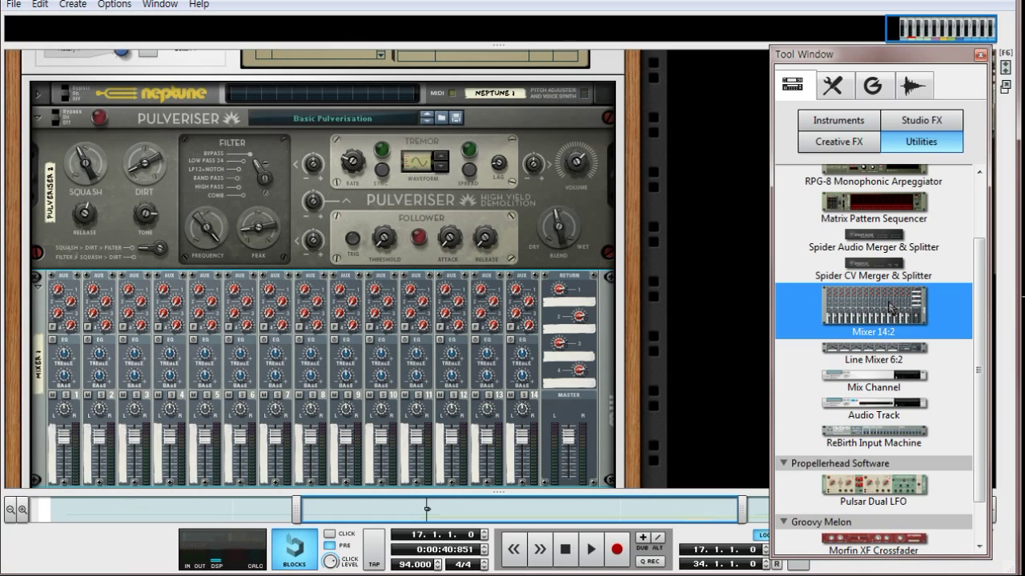
# Step: Add a Spider Audio and a Spider CV Merger & Splitter side by side between the Pulveriser and the Mixer 14:2
pyautogui.scroll(1, 927, 262)
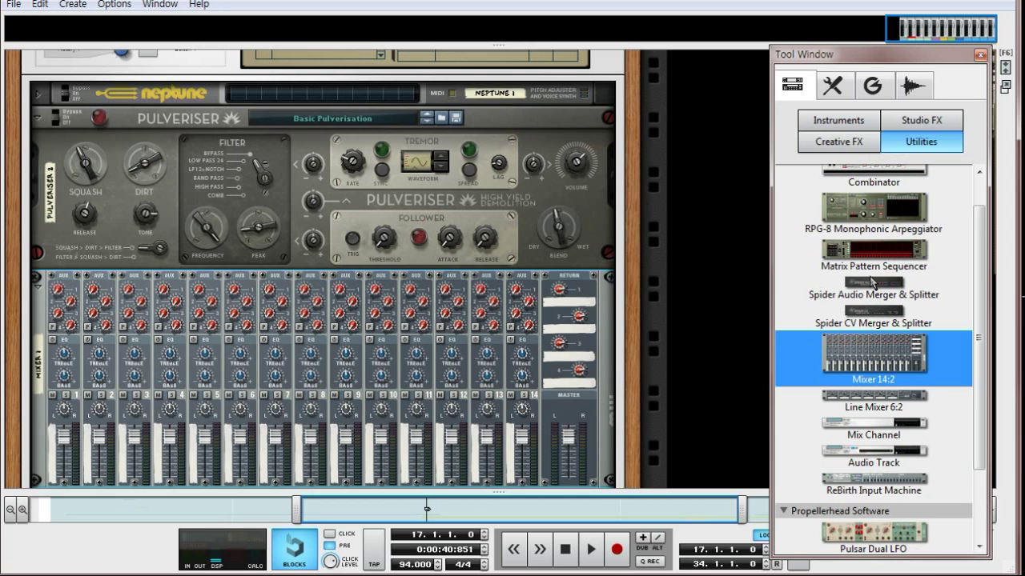
pyautogui.moveTo(872, 282); pyautogui.dragTo(240, 284)
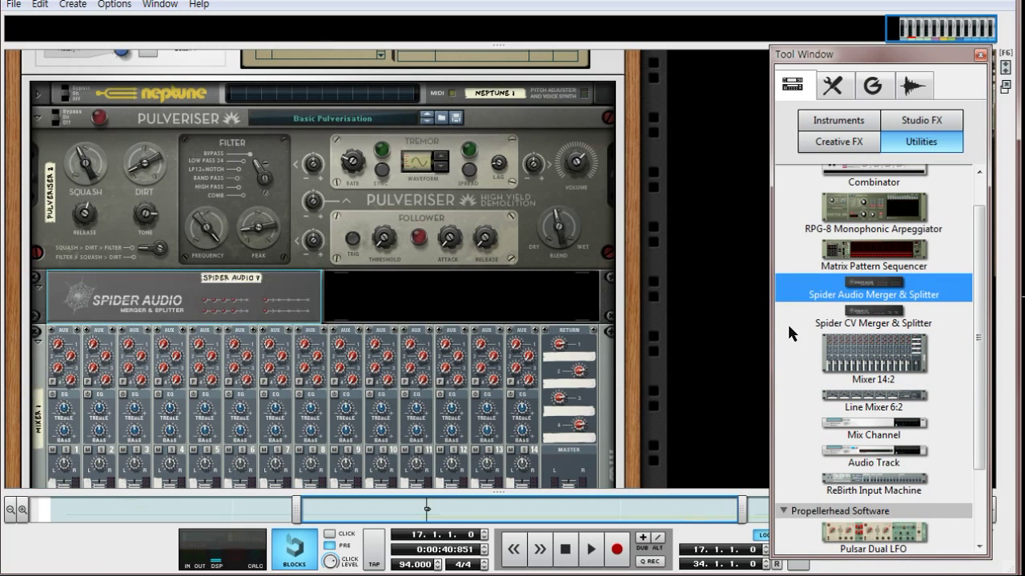
pyautogui.moveTo(868, 312); pyautogui.dragTo(484, 292)
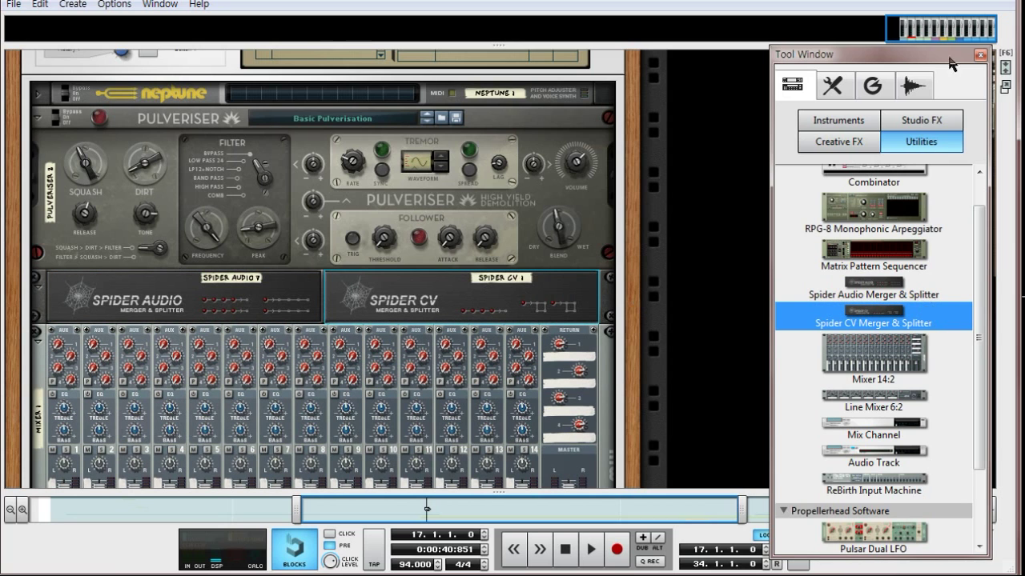
# Step: Add an MClass Compressor from the studio effects between the Spider splitters and the Mixer 14:2
pyautogui.click(935, 121)
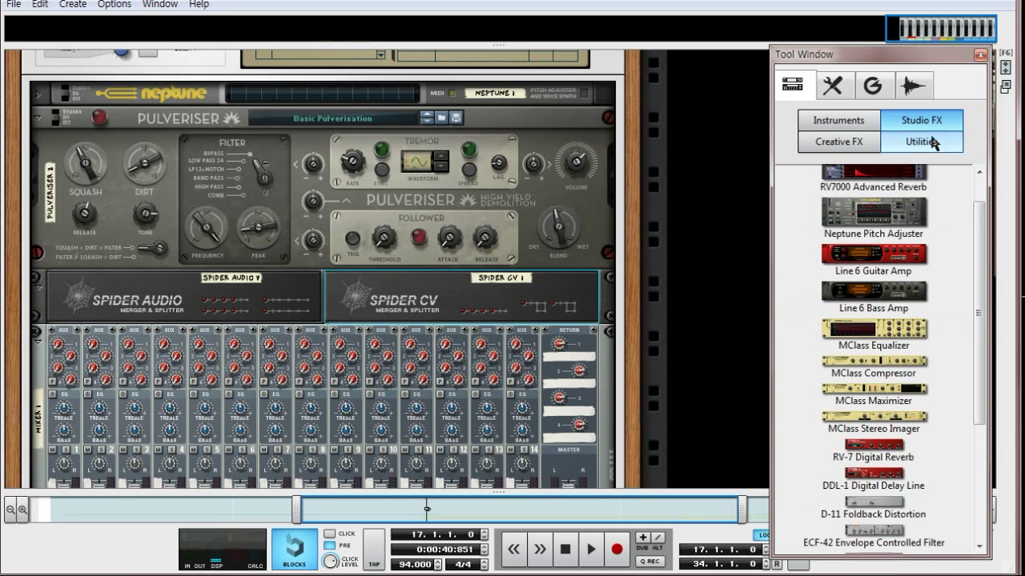
pyautogui.click(882, 362)
pyautogui.moveTo(881, 363); pyautogui.dragTo(442, 336)
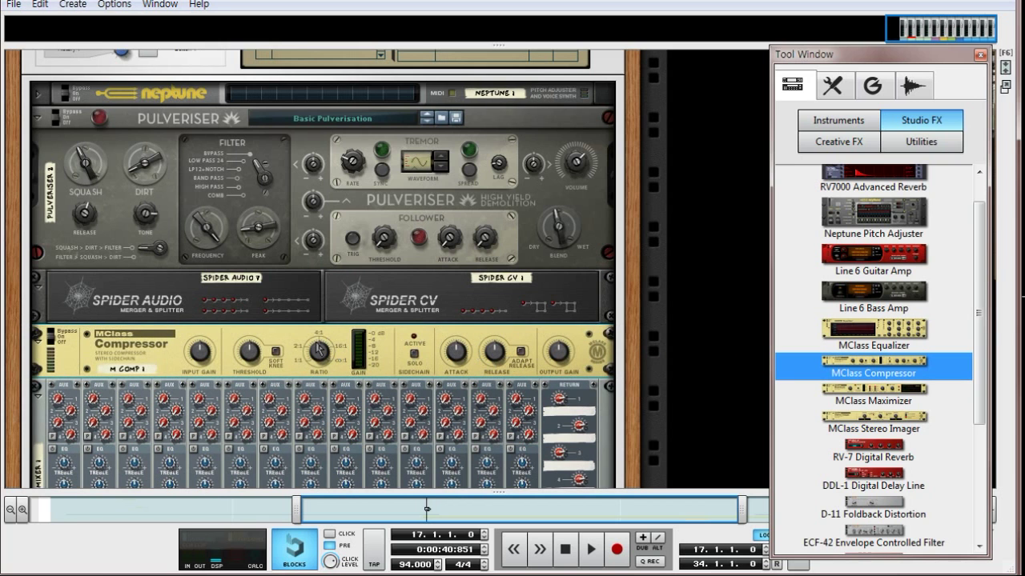
# Step: Show the rear of the rack and disconnect the Pulveriser's output from the Vocal track's insert return
pyautogui.press('Tab')
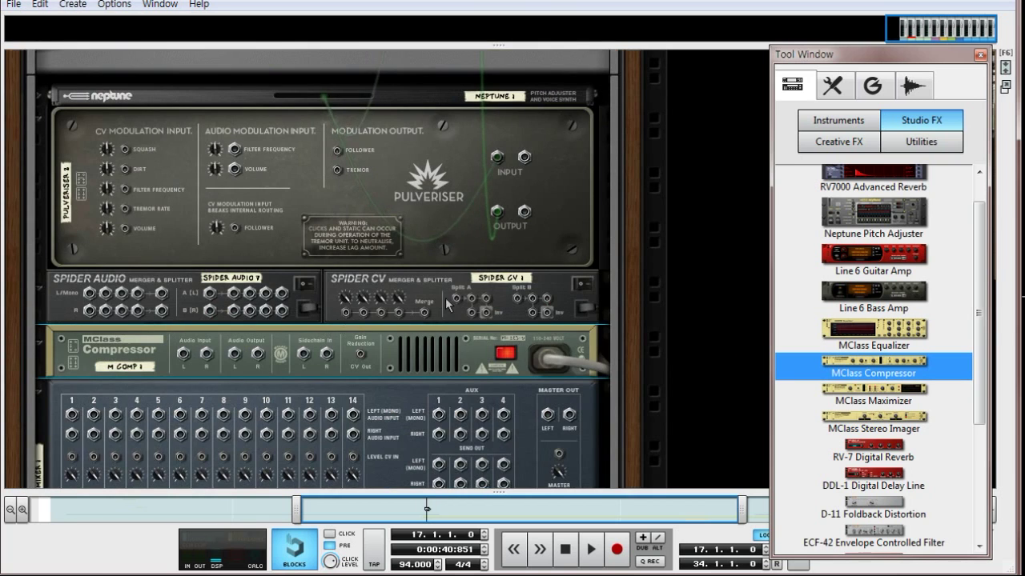
pyautogui.click(496, 210)
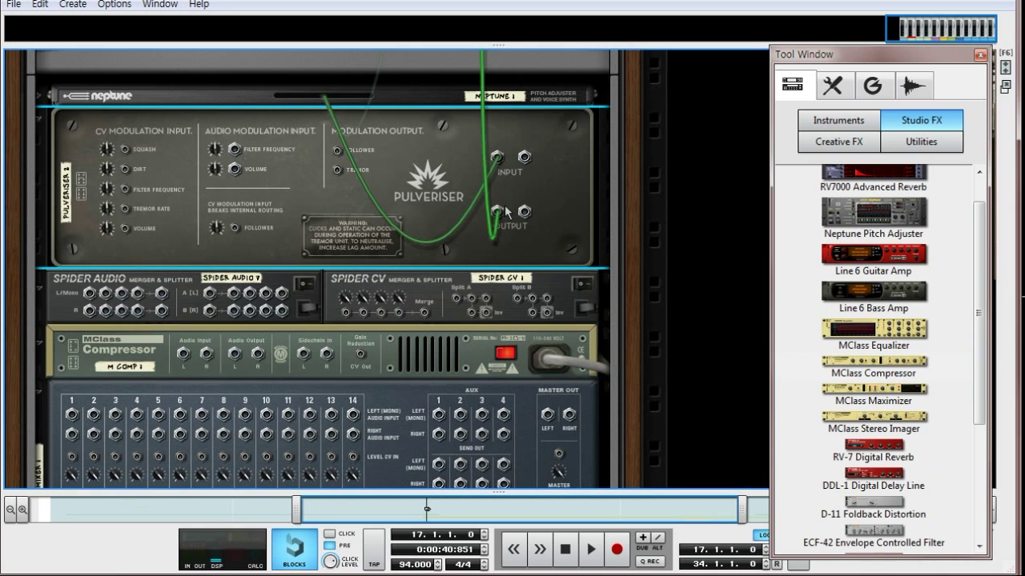
pyautogui.scroll(3, 496, 207)
pyautogui.scroll(4, 496, 204)
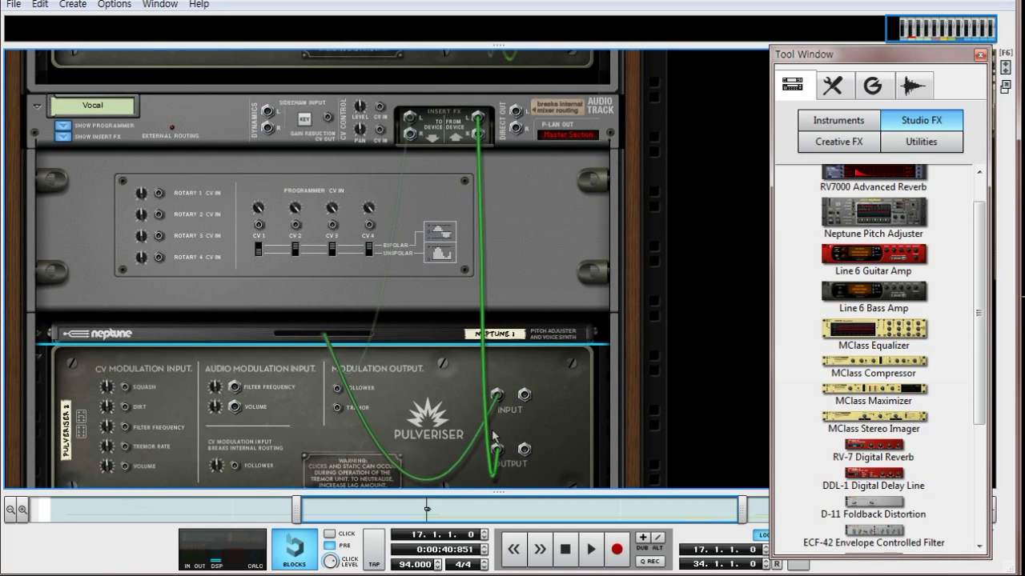
pyautogui.moveTo(496, 447); pyautogui.dragTo(532, 445)
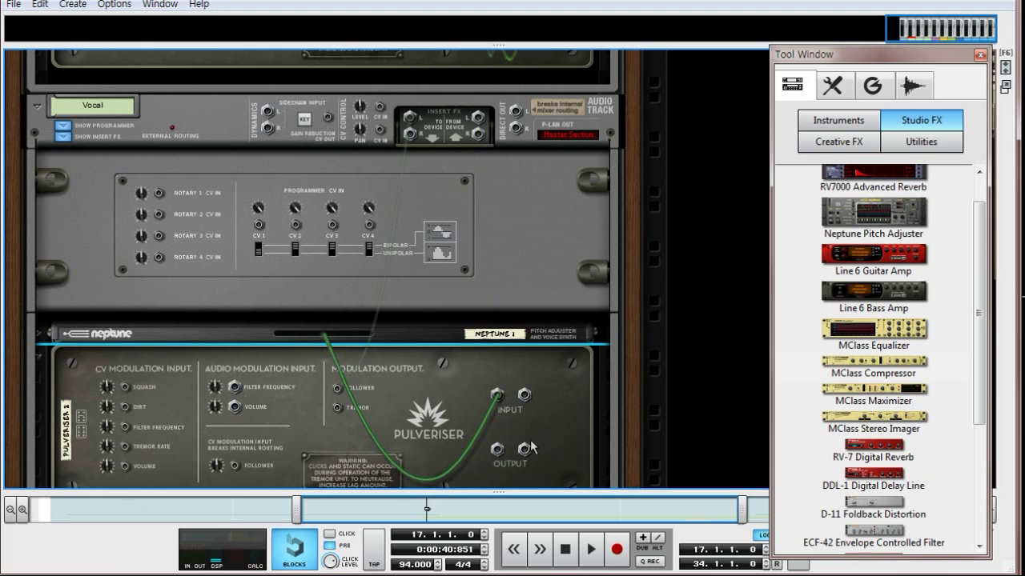
# Step: Route the Pulveriser output into Spider Audio's splitter A, and split it to the compressor's left input and mixer channel 1's left input
pyautogui.scroll(-5, 529, 433)
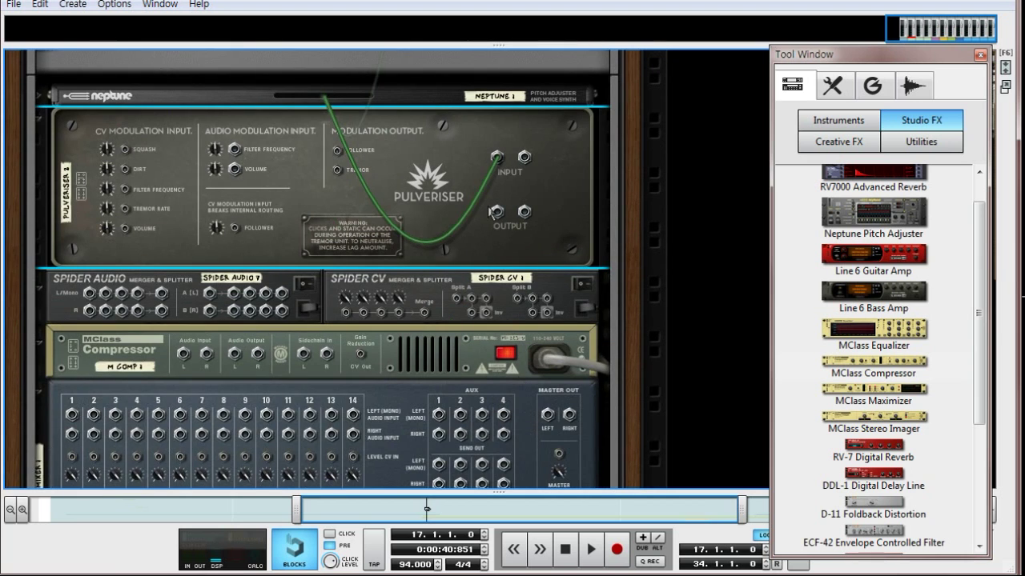
pyautogui.moveTo(496, 213); pyautogui.dragTo(203, 360)
pyautogui.hotkey('ctrl', 'z')
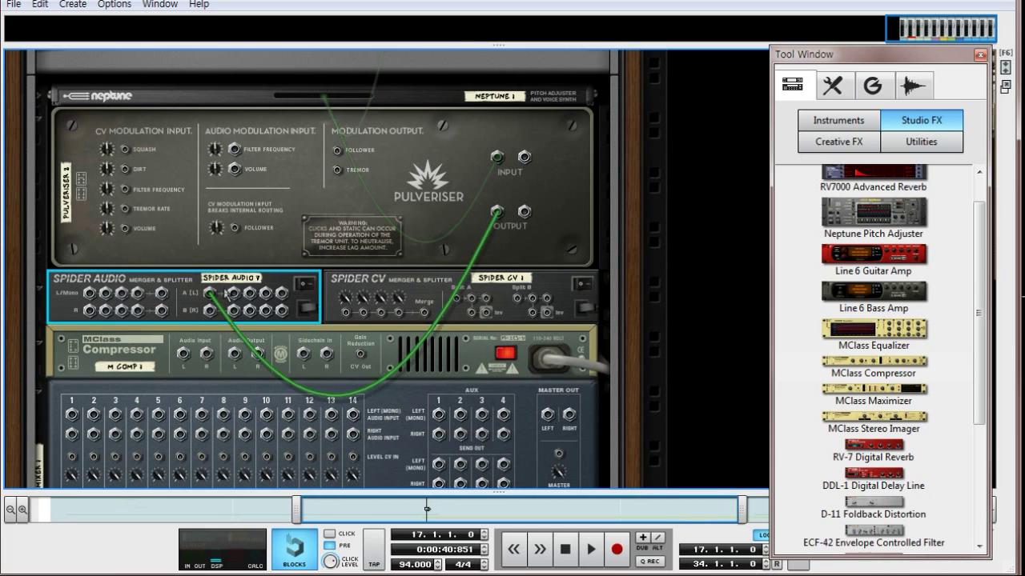
pyautogui.moveTo(233, 293); pyautogui.dragTo(176, 353)
pyautogui.moveTo(177, 354); pyautogui.dragTo(182, 354)
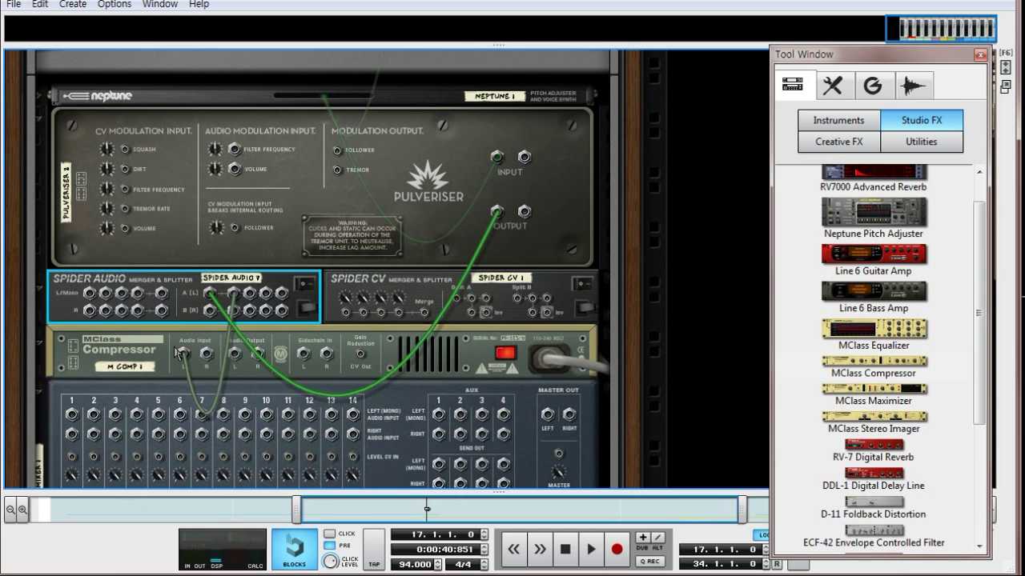
pyautogui.moveTo(244, 287); pyautogui.dragTo(71, 414)
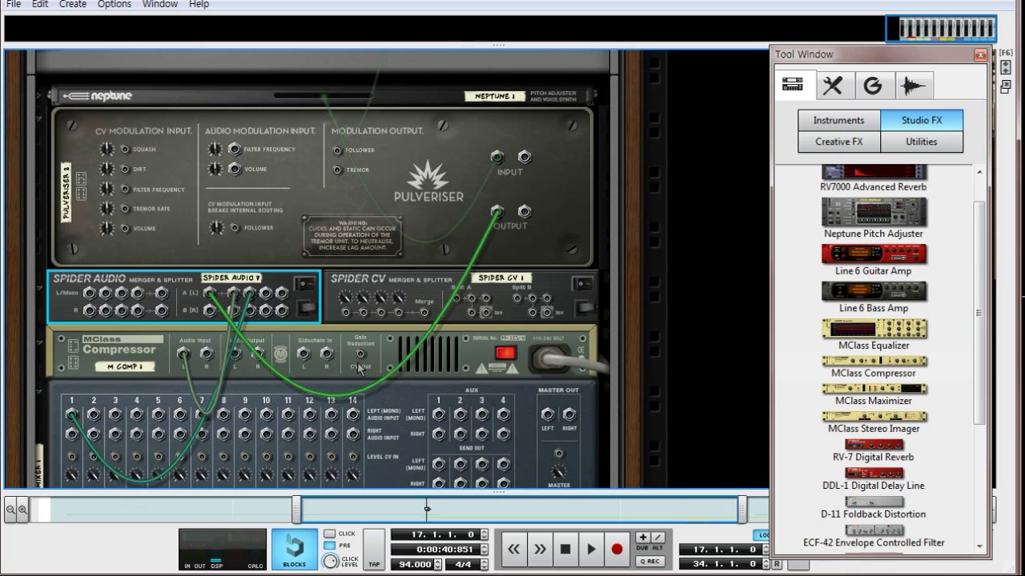
# Step: Return to the front of the rack and play the song to check the signal at the Spider Audio and the compressor
pyautogui.scroll(3, 358, 368)
pyautogui.scroll(-3, 358, 369)
pyautogui.press('Tab')
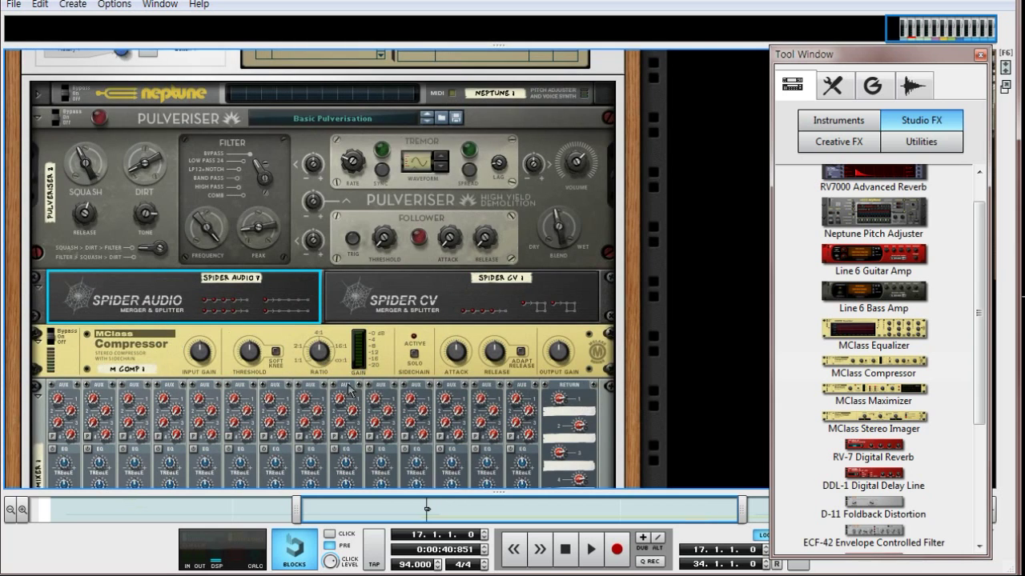
pyautogui.press('space')
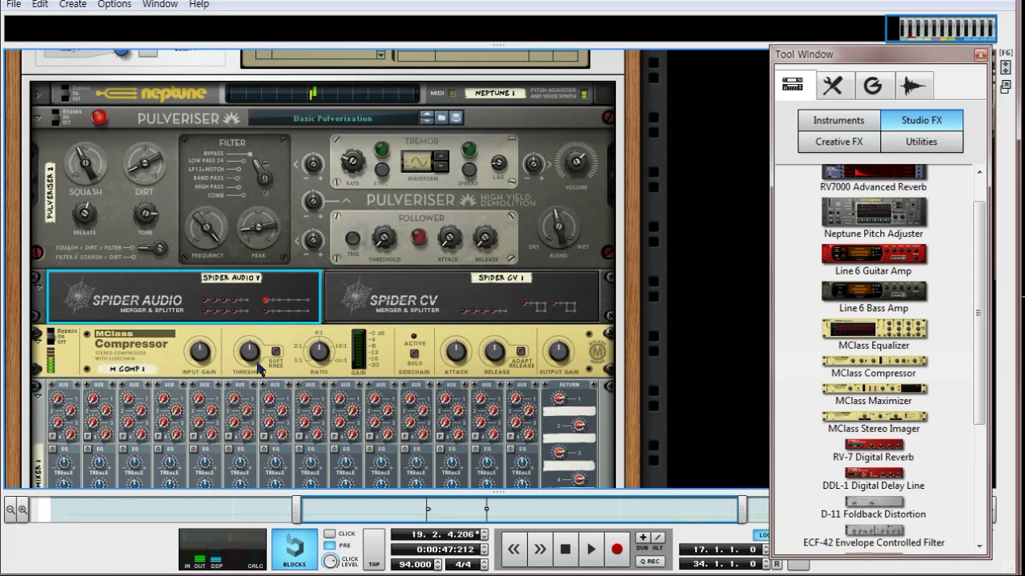
# Step: Connect the Mixer 14:2 master outputs to the Vocal track's insert returns and play the song from the front of the rack
pyautogui.press('Tab')
pyautogui.scroll(3, 439, 337)
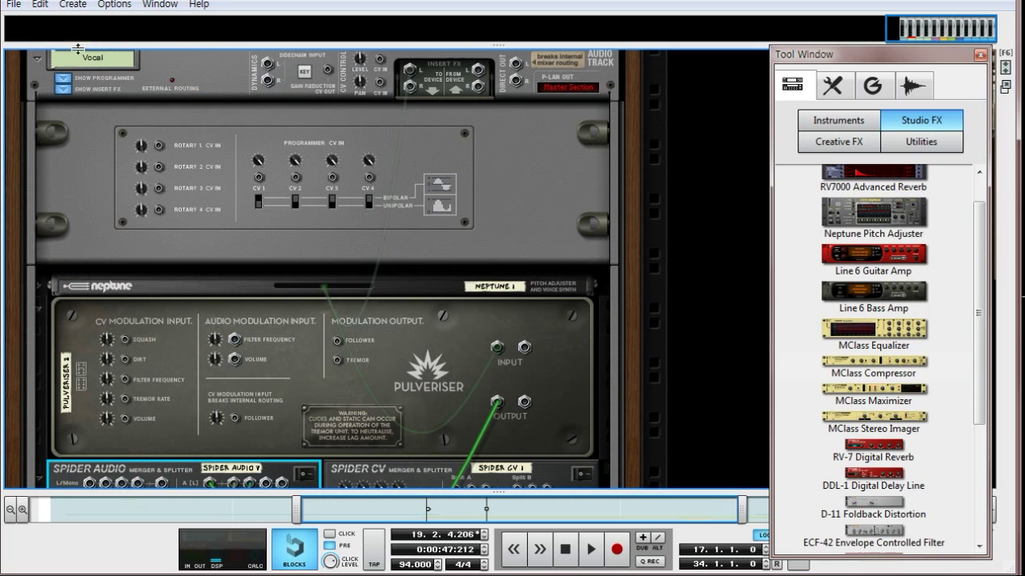
pyautogui.scroll(-5, 454, 239)
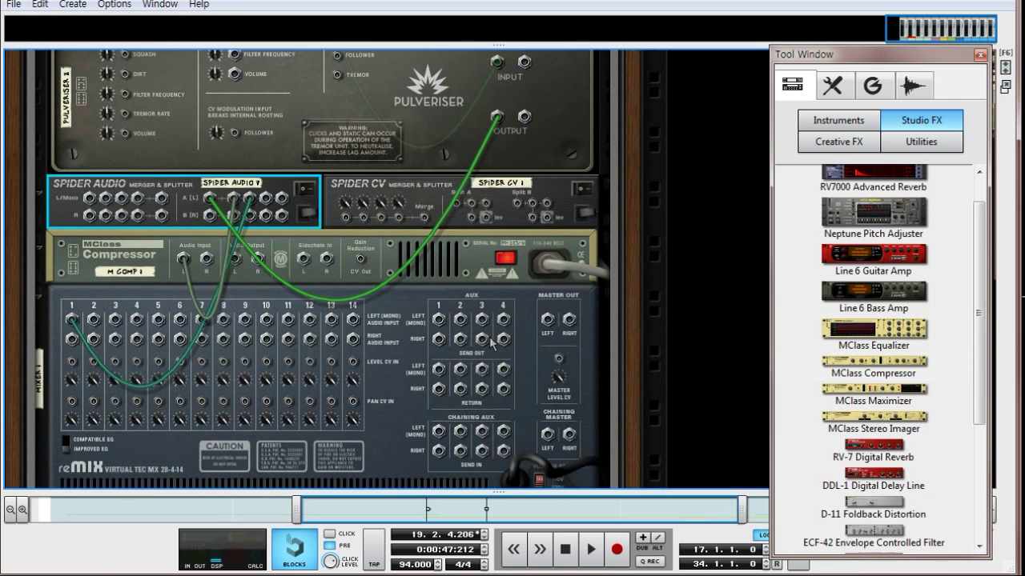
pyautogui.moveTo(546, 319); pyautogui.dragTo(477, 148)
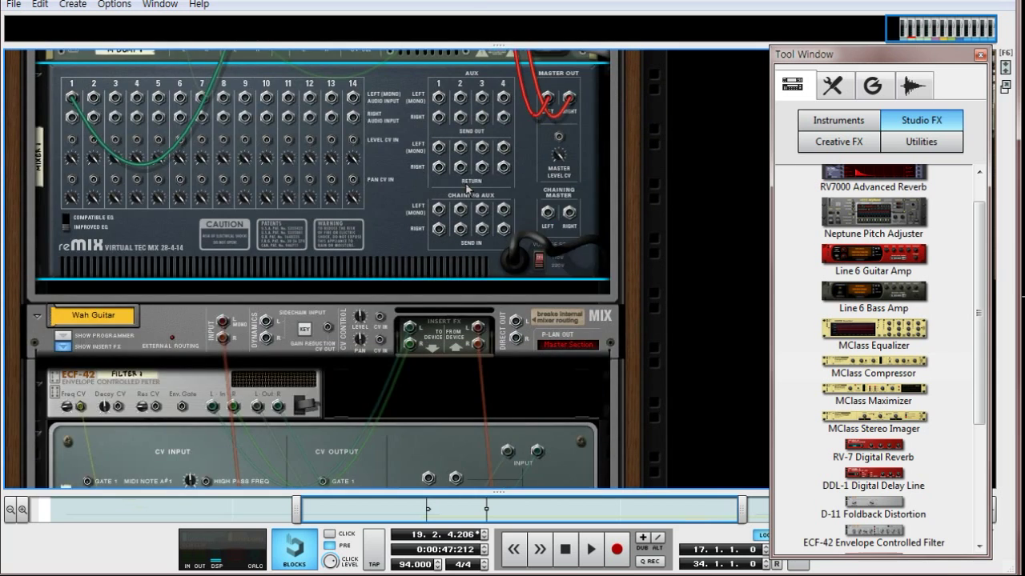
pyautogui.scroll(3, 469, 189)
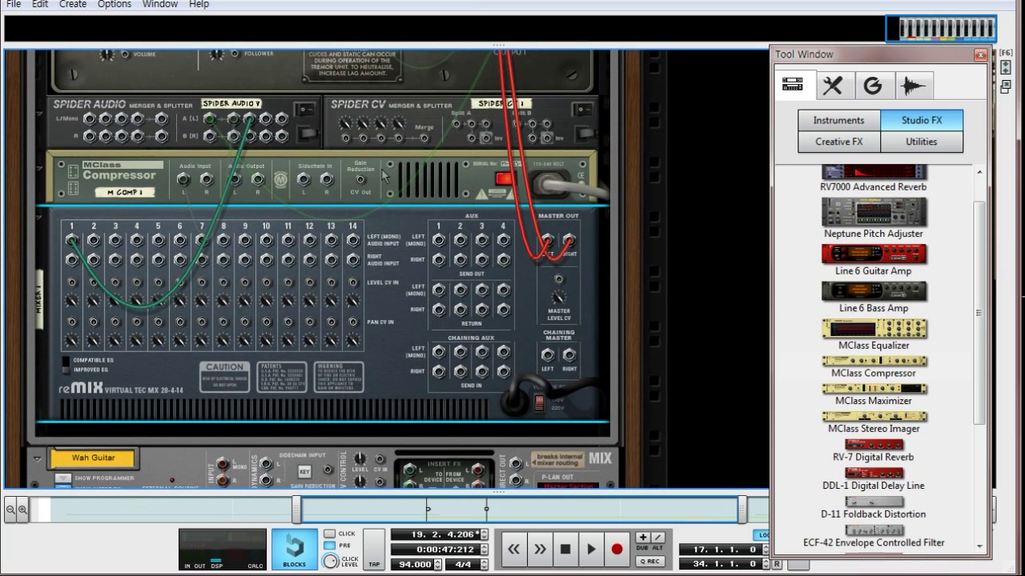
pyautogui.press('Tab')
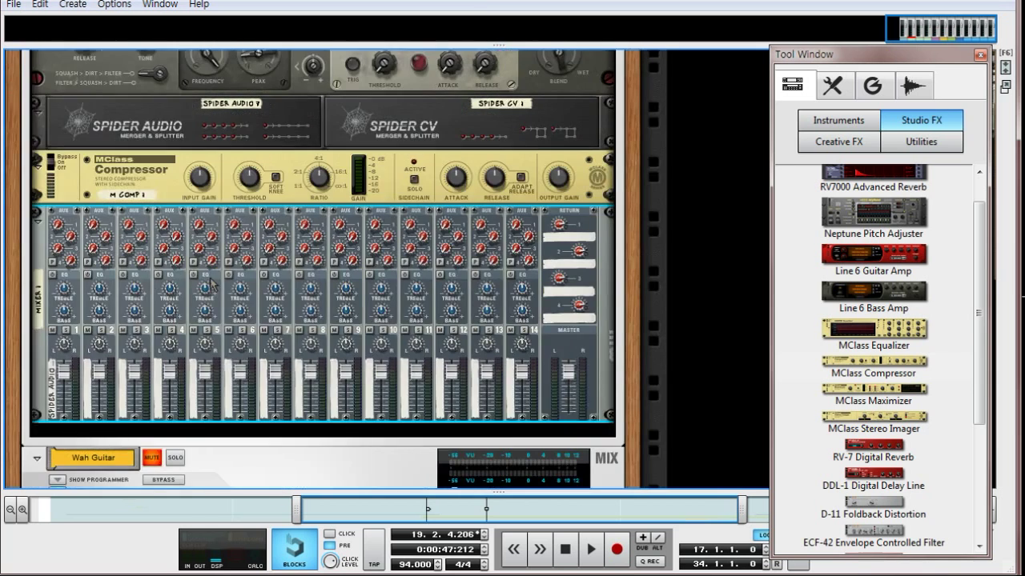
pyautogui.press('space')
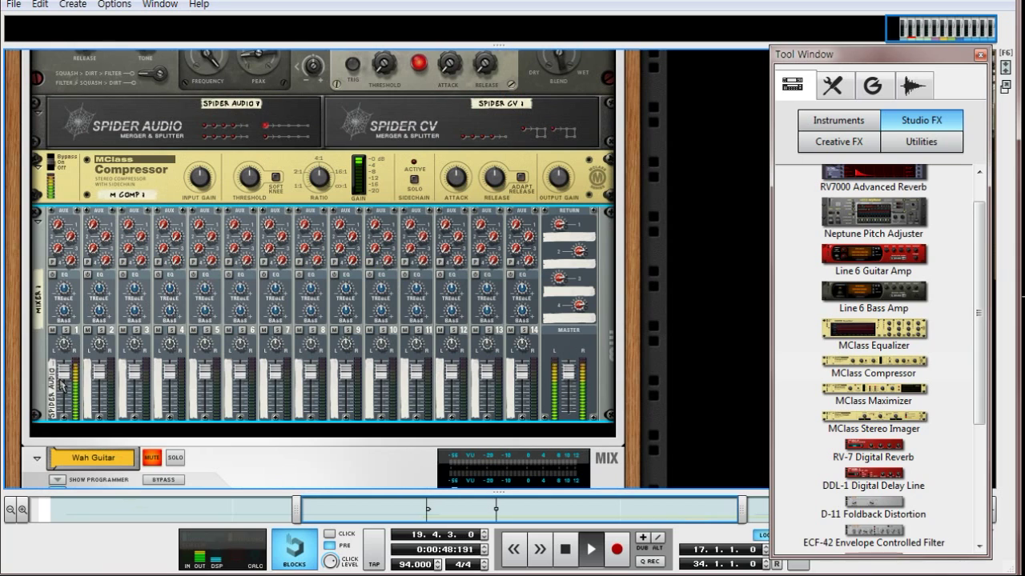